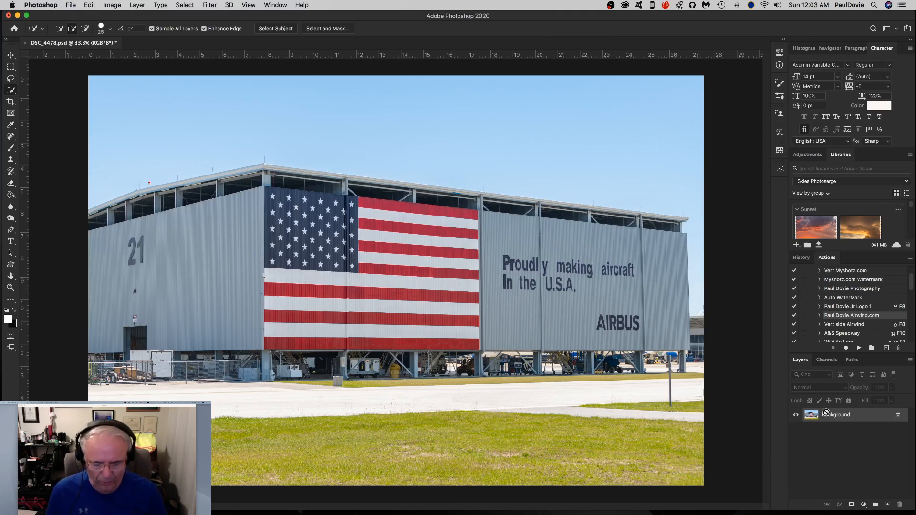
Duplicate the Background layer and select the hangar and the ground below the sky with an enlarged Quick Selection brush.
key(super+j)
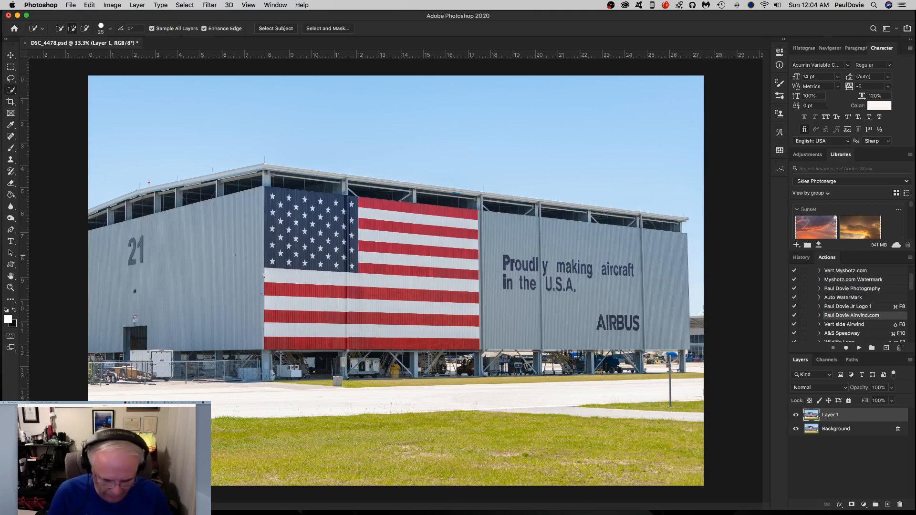
key(bracketright)
key(bracketright)
key(bracketright)
key(bracketright)
key(bracketright)
key(bracketright)
key(bracketright)
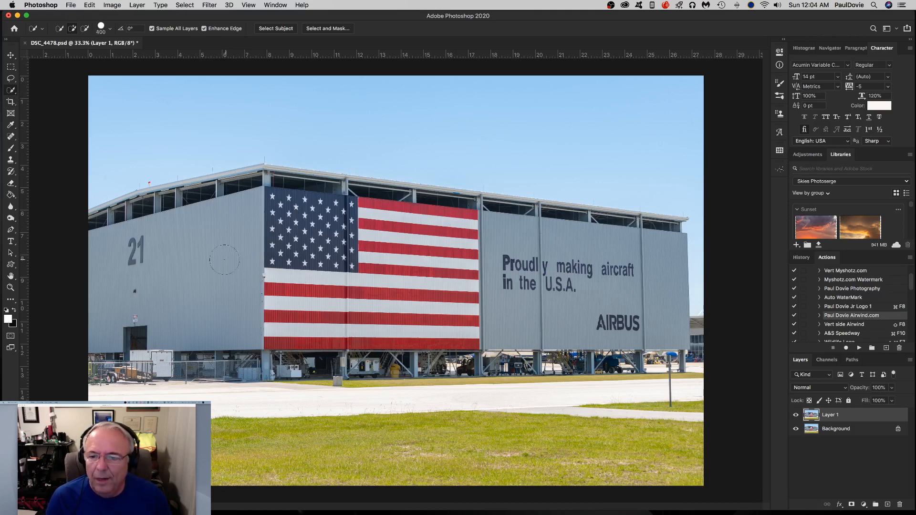
mouse_move(153, 261)
mouse_down()
mouse_move(170, 246)
mouse_move(130, 241)
mouse_move(255, 223)
mouse_move(452, 249)
mouse_move(553, 251)
mouse_move(486, 234)
mouse_move(413, 229)
mouse_move(455, 247)
mouse_move(632, 261)
mouse_move(656, 420)
mouse_move(678, 390)
mouse_move(676, 402)
mouse_move(517, 444)
mouse_move(532, 377)
mouse_move(616, 385)
mouse_move(594, 373)
mouse_move(385, 379)
mouse_move(477, 313)
mouse_move(481, 286)
mouse_move(322, 301)
mouse_move(256, 283)
mouse_move(331, 365)
mouse_move(333, 422)
mouse_move(540, 429)
mouse_move(435, 511)
mouse_move(122, 368)
mouse_move(124, 339)
mouse_move(177, 327)
mouse_move(256, 347)
mouse_move(290, 343)
mouse_up()
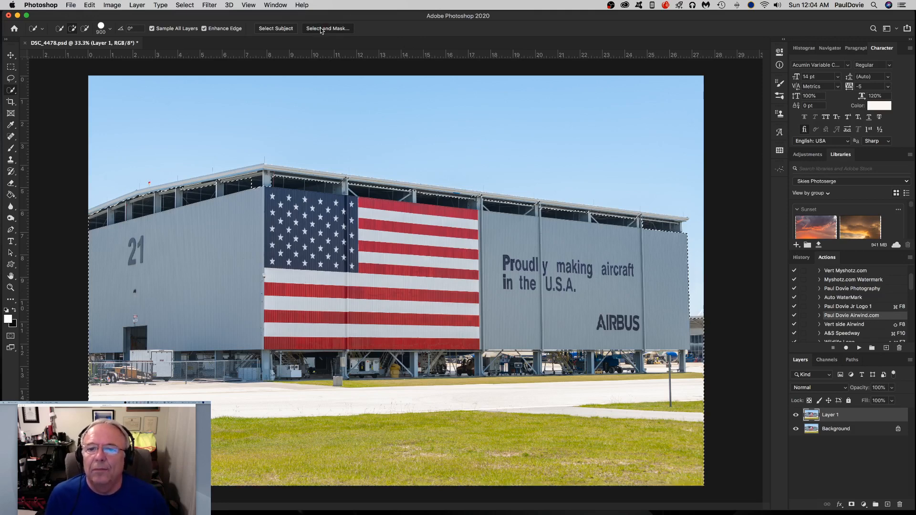
Refine the selection in Select and Mask by brushing along the hangar's whole roofline and down its far right wall edge.
click(321, 29)
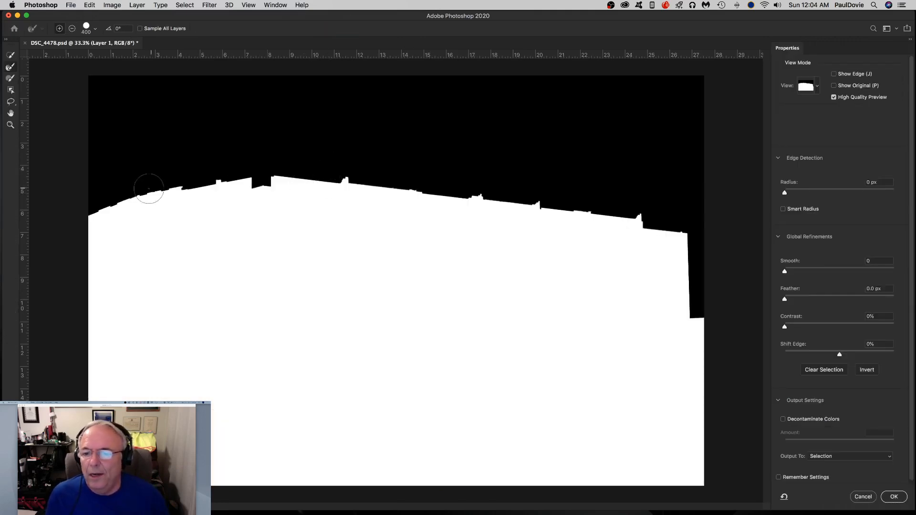
mouse_move(149, 189)
mouse_down()
mouse_move(93, 209)
mouse_move(160, 191)
mouse_move(247, 182)
mouse_move(217, 183)
mouse_move(216, 174)
mouse_move(284, 173)
mouse_move(231, 169)
mouse_move(274, 169)
mouse_move(247, 166)
mouse_move(310, 175)
mouse_move(281, 172)
mouse_up()
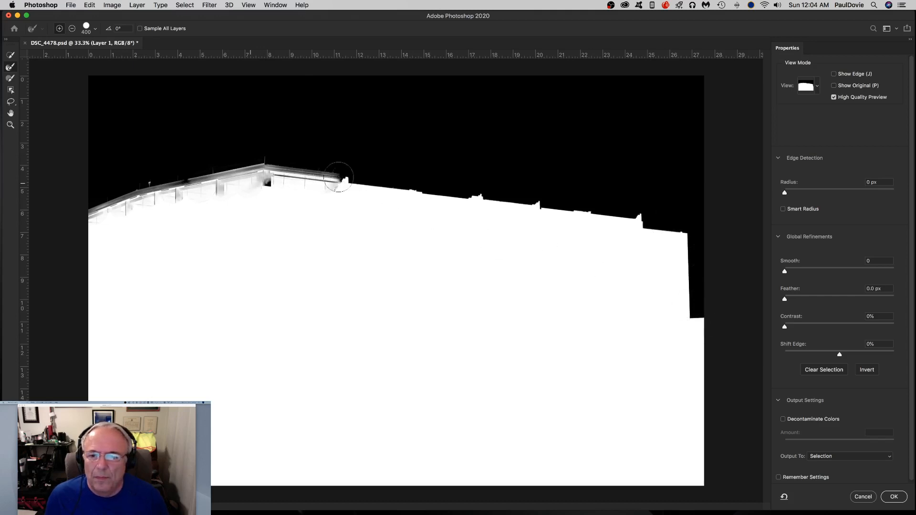
drag(338, 177, 372, 181)
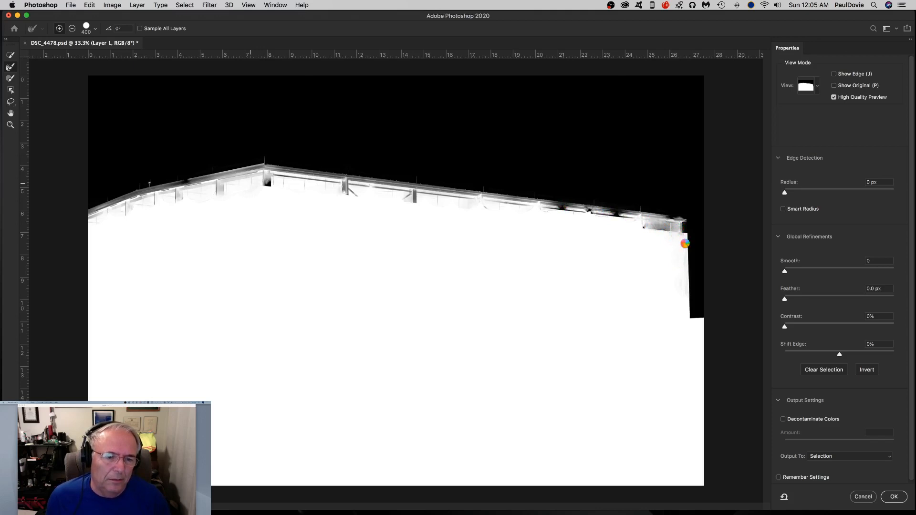
mouse_move(685, 244)
mouse_down()
mouse_move(681, 302)
mouse_move(689, 319)
mouse_up()
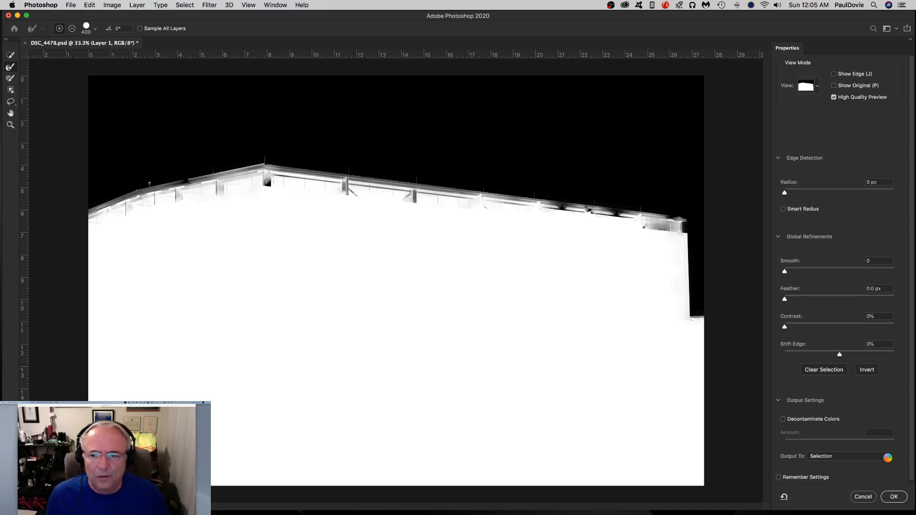
Output the refined selection to a New Layer.
click(887, 458)
click(888, 459)
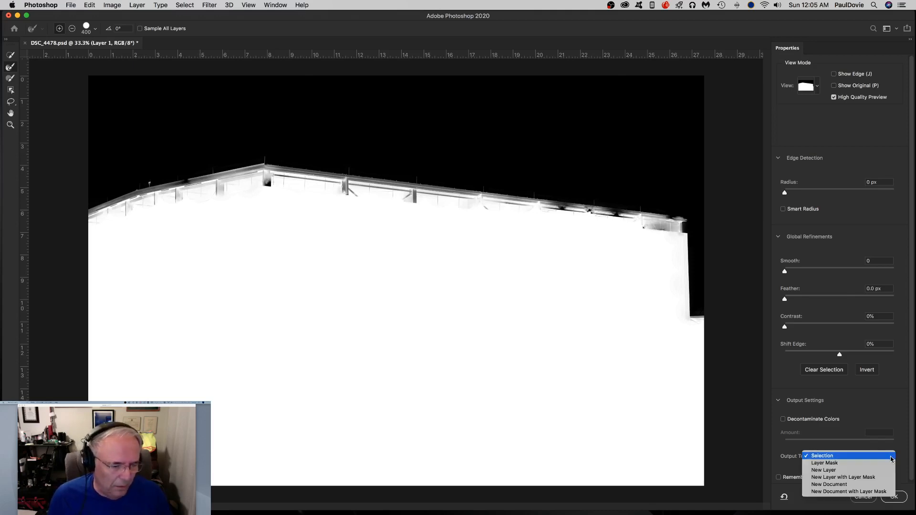
click(860, 470)
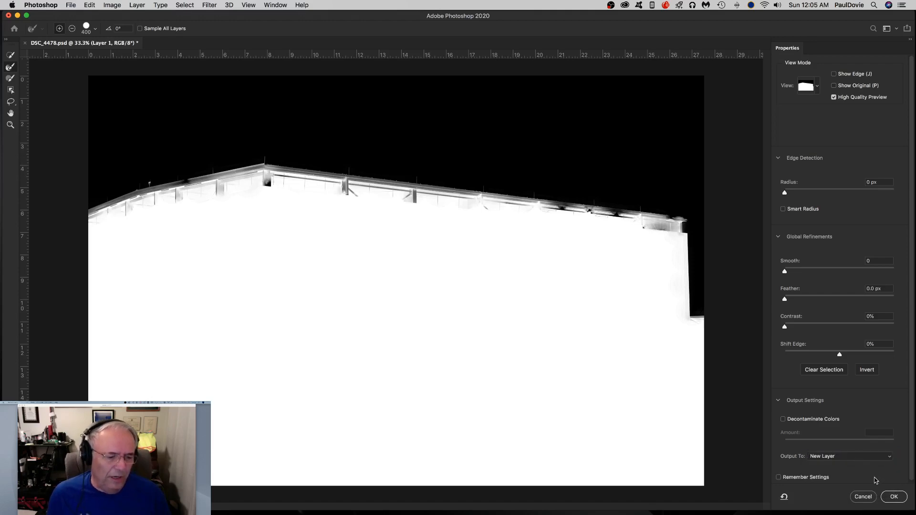
click(892, 497)
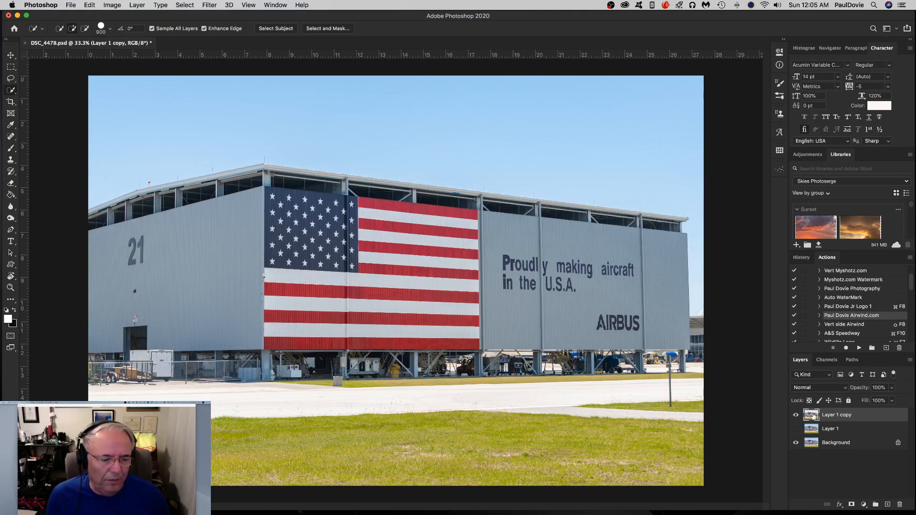
Reorder the layers so Layer 1 sits above Layer 1 copy, and make Layer 1 visible.
drag(813, 416, 819, 428)
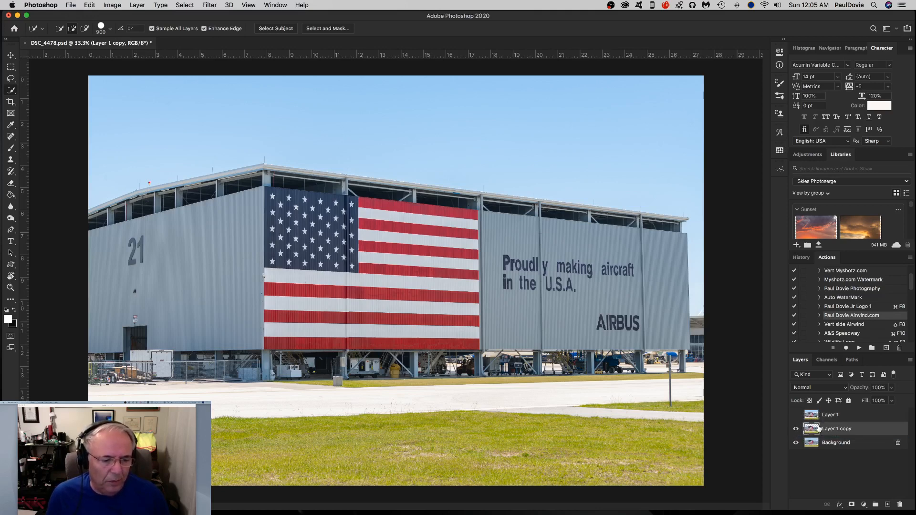
click(813, 414)
click(795, 413)
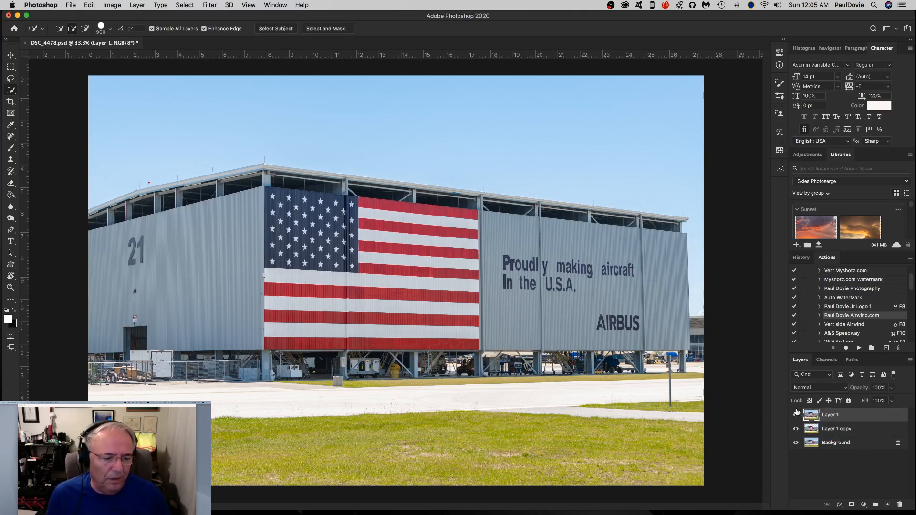
Rename Layer 1 as "Luminar 4".
double_click(828, 414)
text(L)
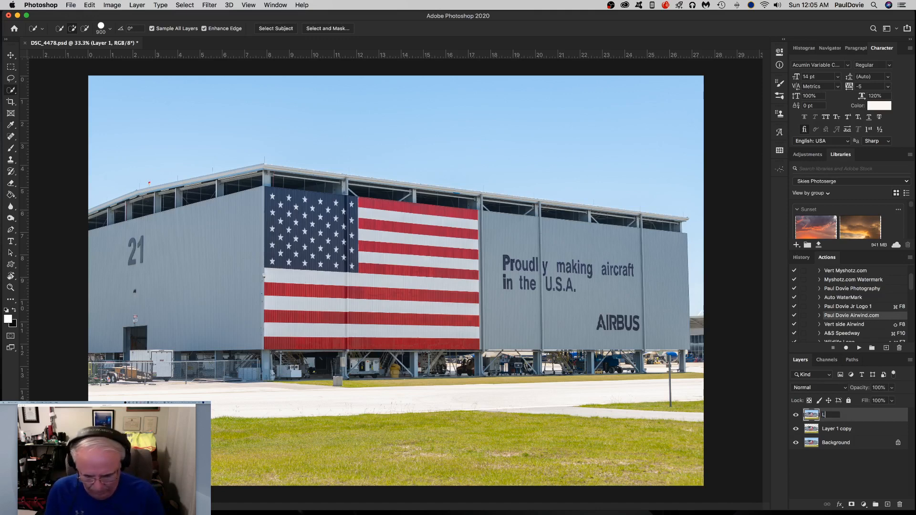
text(uminar)
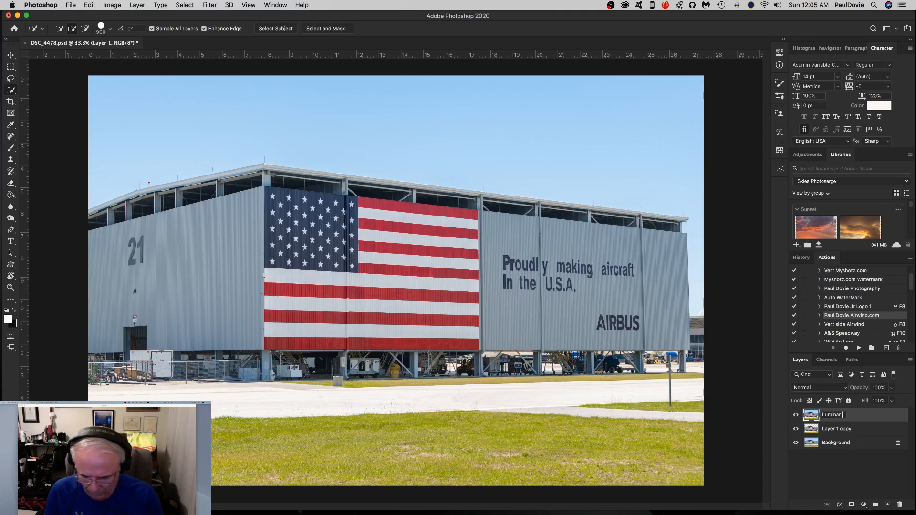
text( 4)
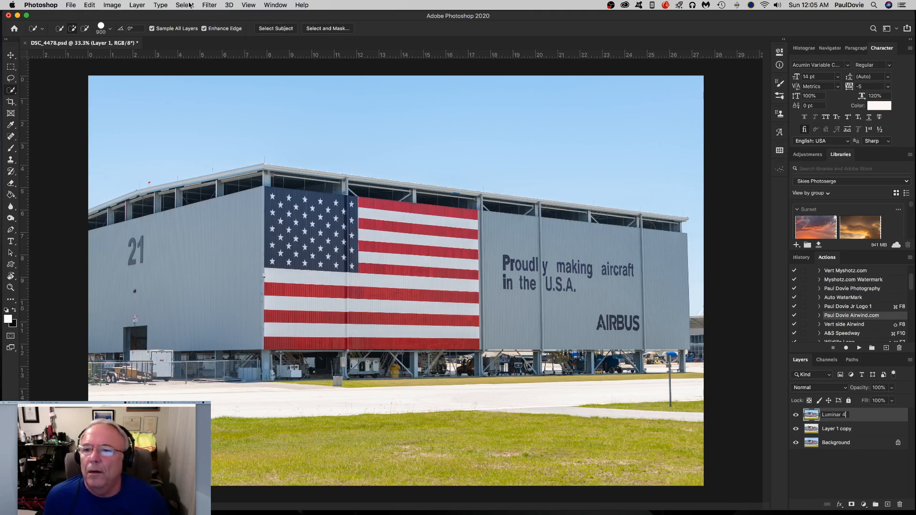
Open the renamed full-image layer in the Skylum Luminar 4 filter.
click(210, 4)
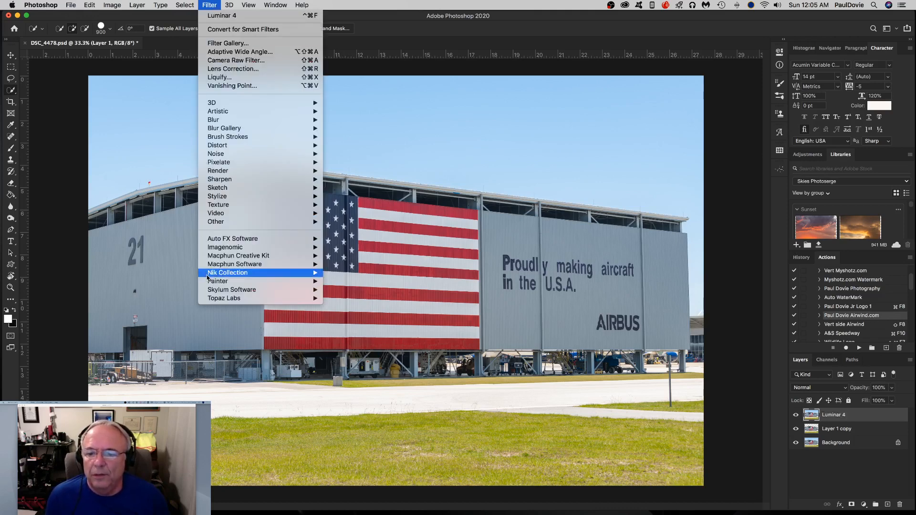
mouse_move(227, 290)
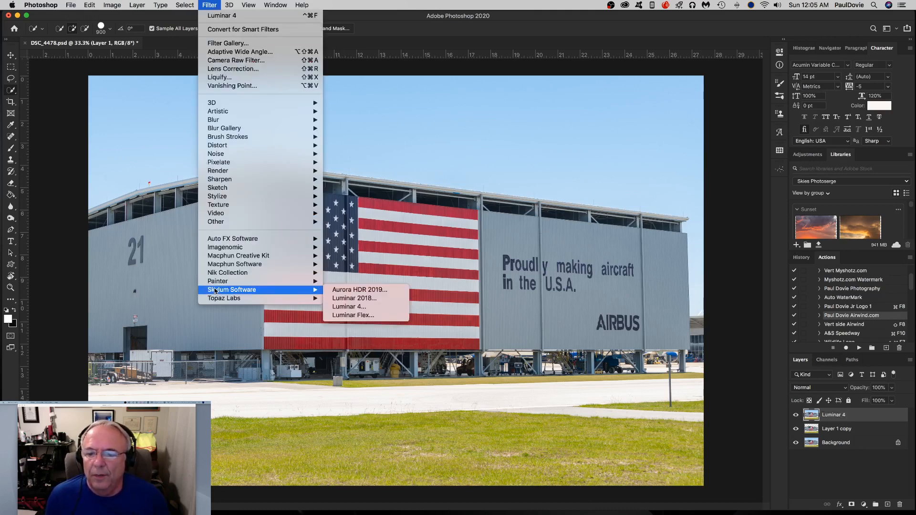
click(350, 308)
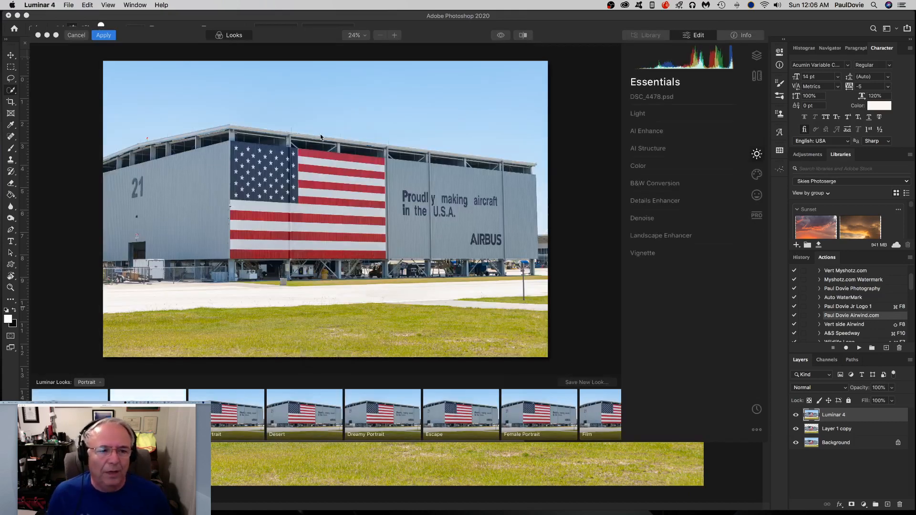
Replace the sky with Blue Sky 4 using the Creative AI Sky Replacement tool.
click(757, 174)
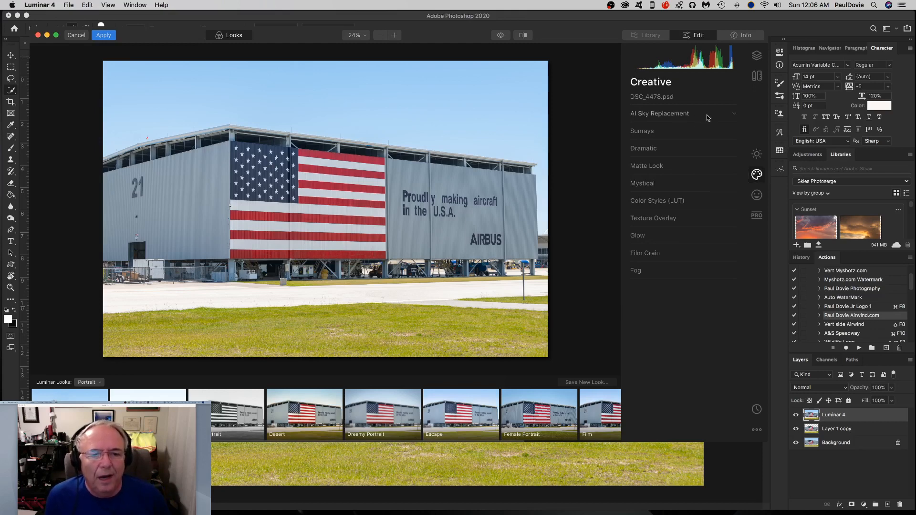
click(732, 115)
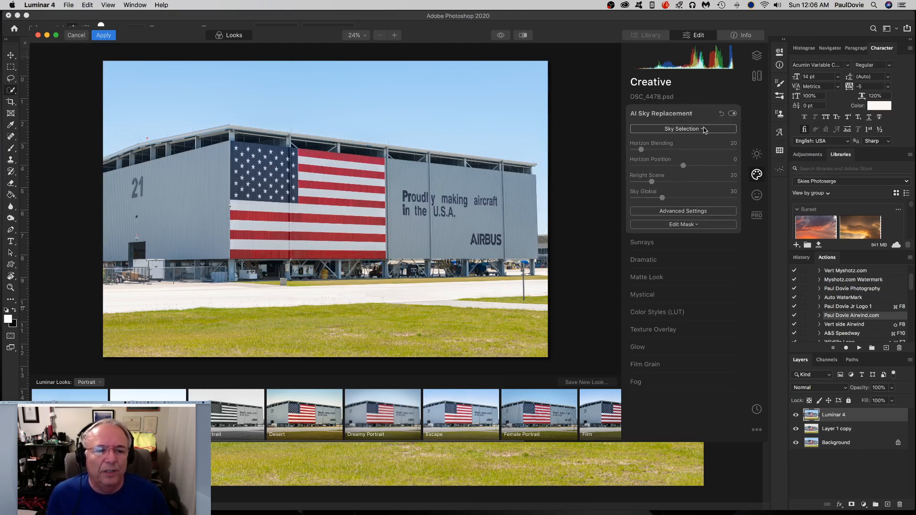
click(704, 129)
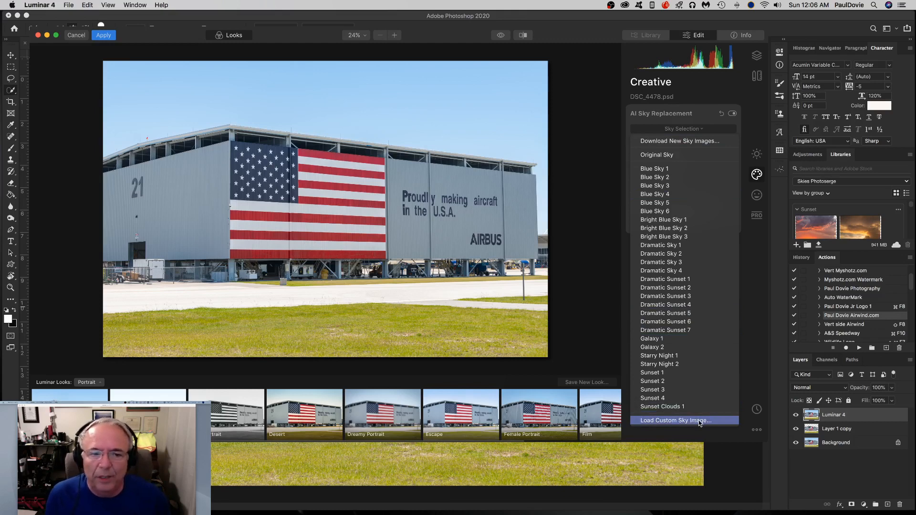
click(675, 195)
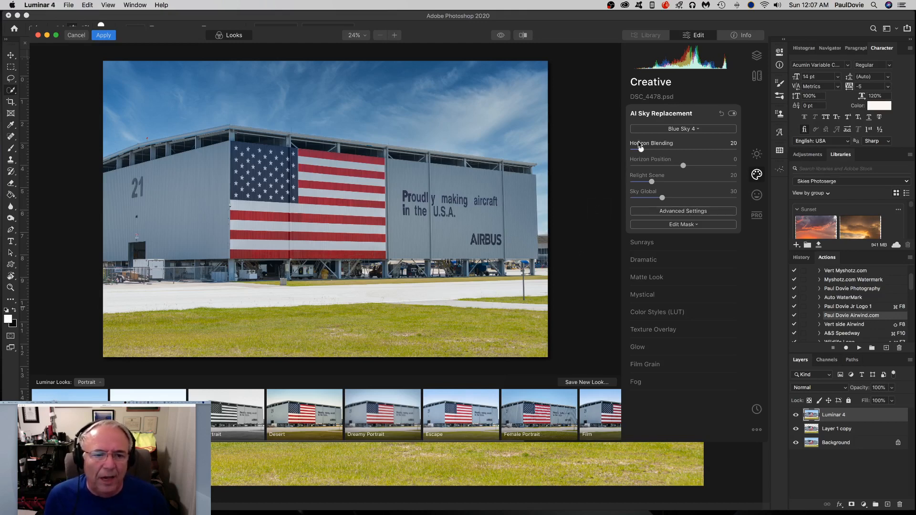
Set the sky replacement's Horizon Blending and Relight Scene to 0, and its advanced Sky Defocus to 26.
drag(642, 149, 619, 150)
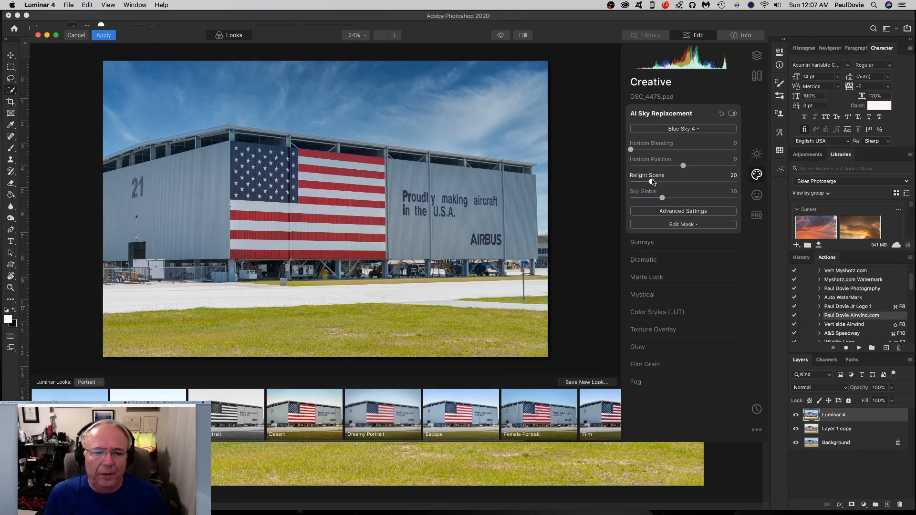
drag(652, 182, 620, 185)
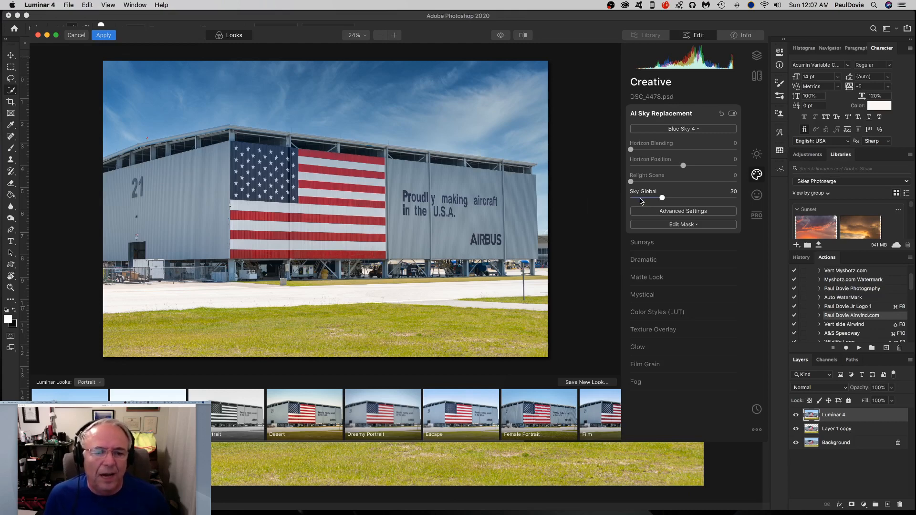
click(685, 212)
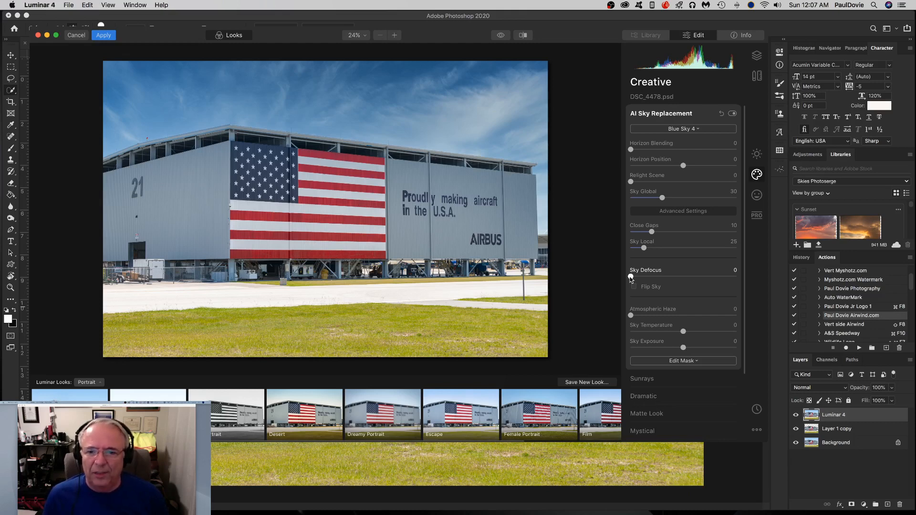
drag(631, 277, 660, 279)
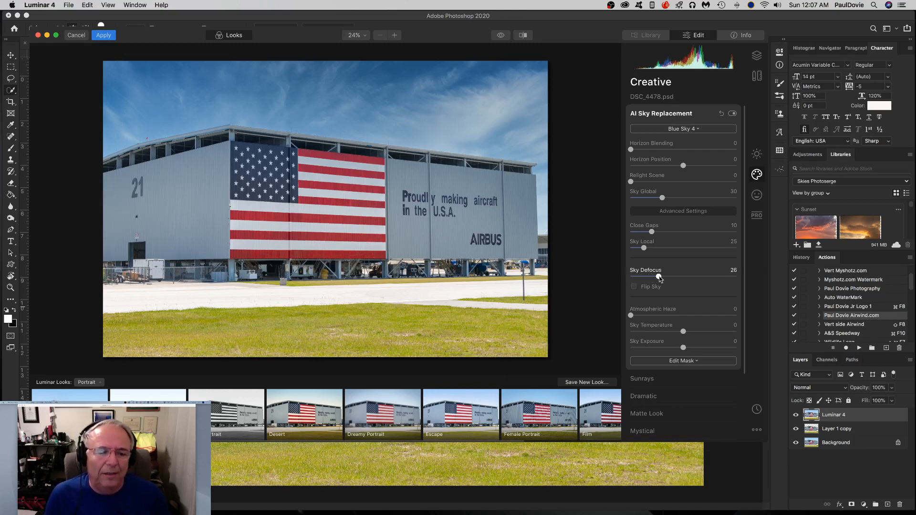
Preview the replacement sky flipped, and restore its original orientation.
click(634, 286)
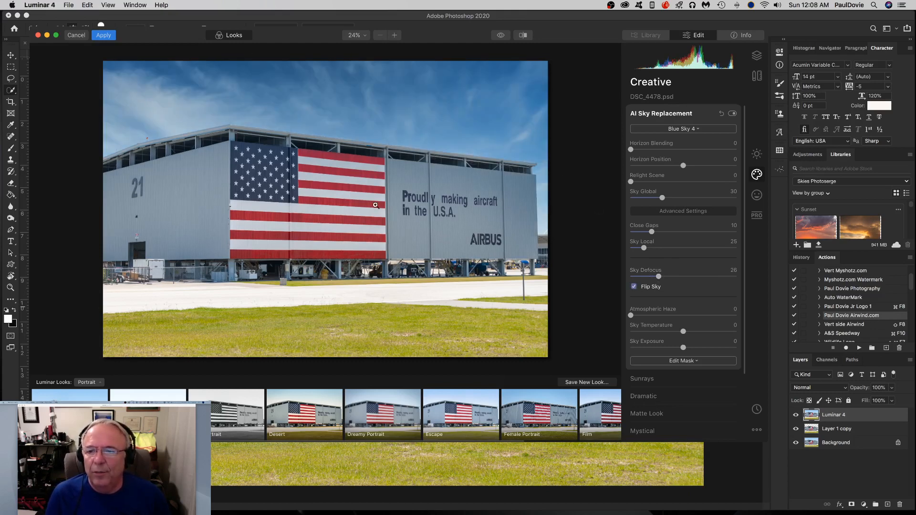
click(634, 286)
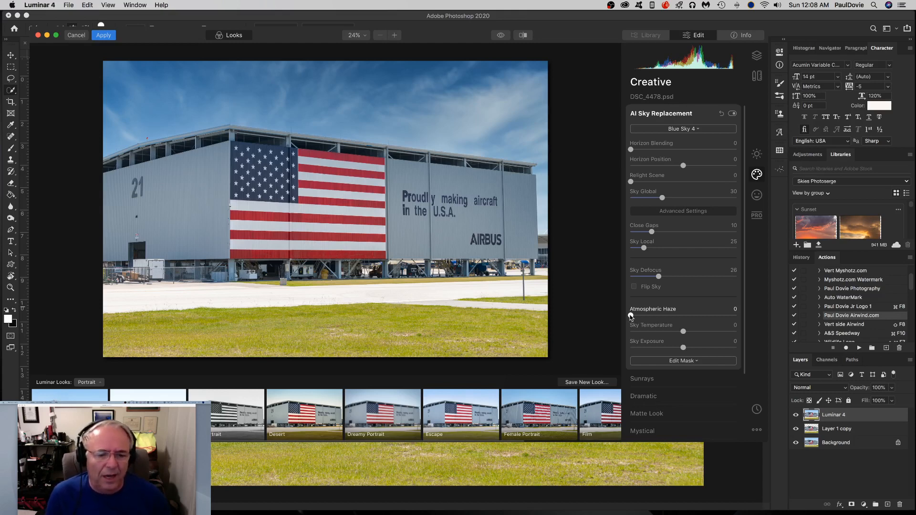
Set Atmospheric Haze to 18, Sky Temperature to -85 and Sky Exposure to 82, and apply the sky replacement to the layer.
drag(631, 316, 649, 317)
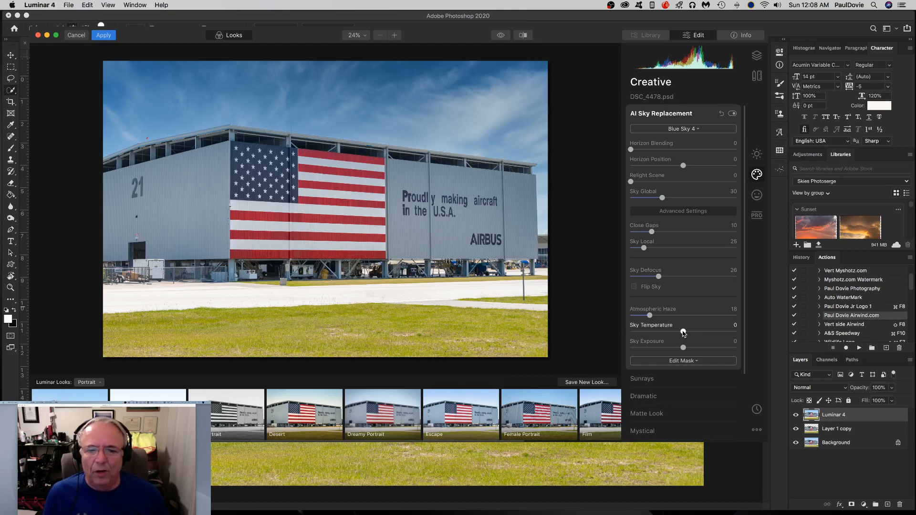
drag(684, 333, 636, 333)
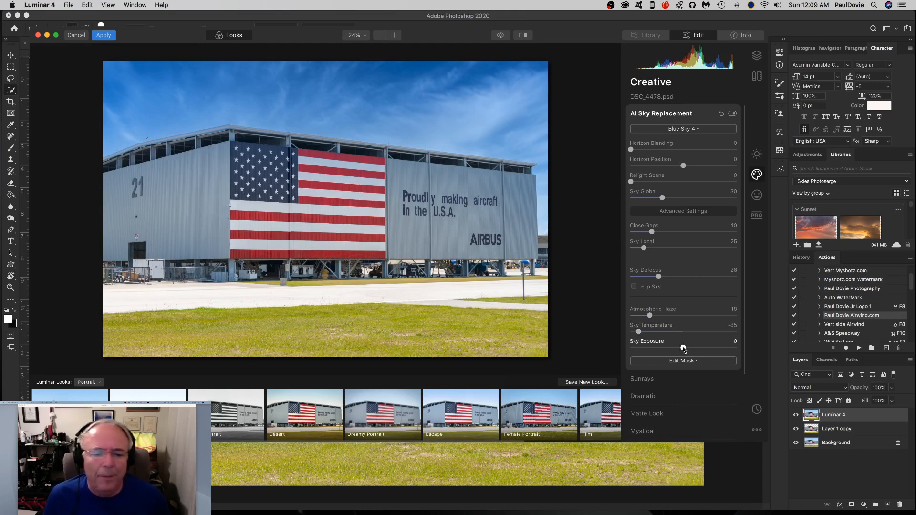
drag(683, 348, 728, 351)
click(104, 35)
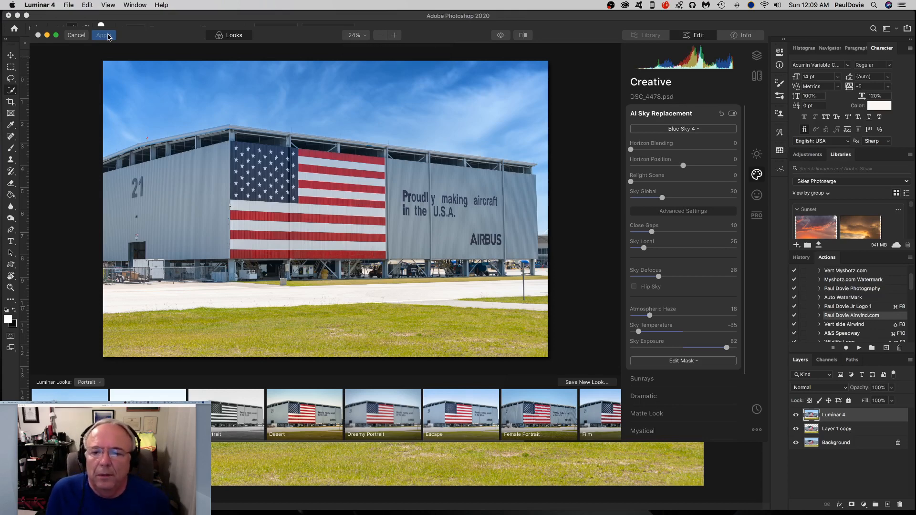
click(108, 36)
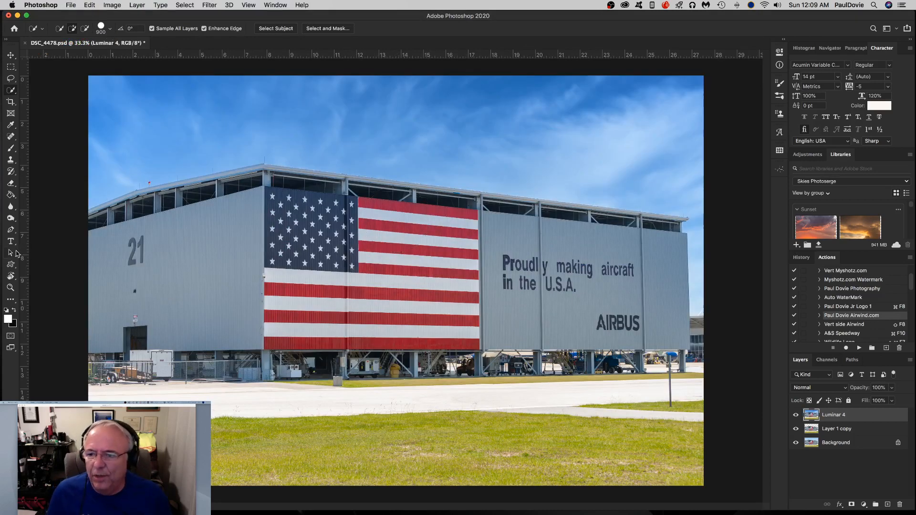
Toggle the Luminar 4 layer's visibility to compare the original sky with the replacement.
click(11, 253)
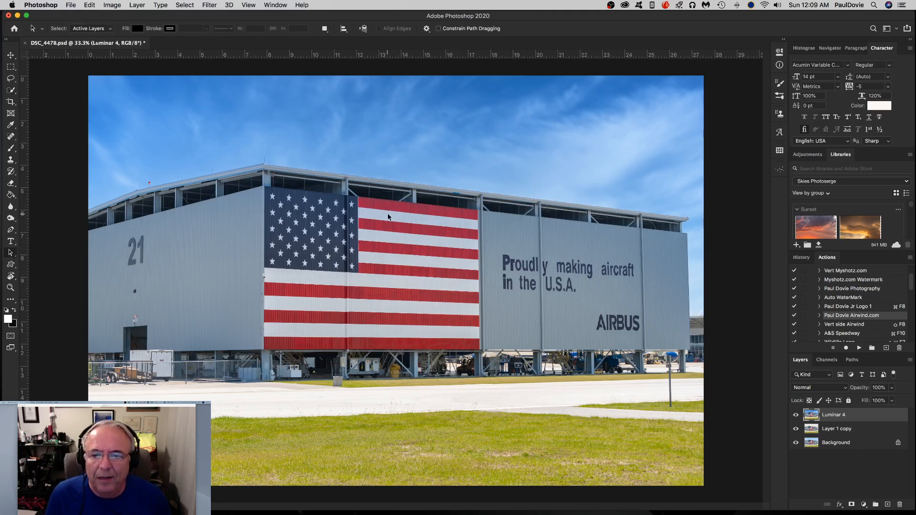
click(796, 415)
click(795, 414)
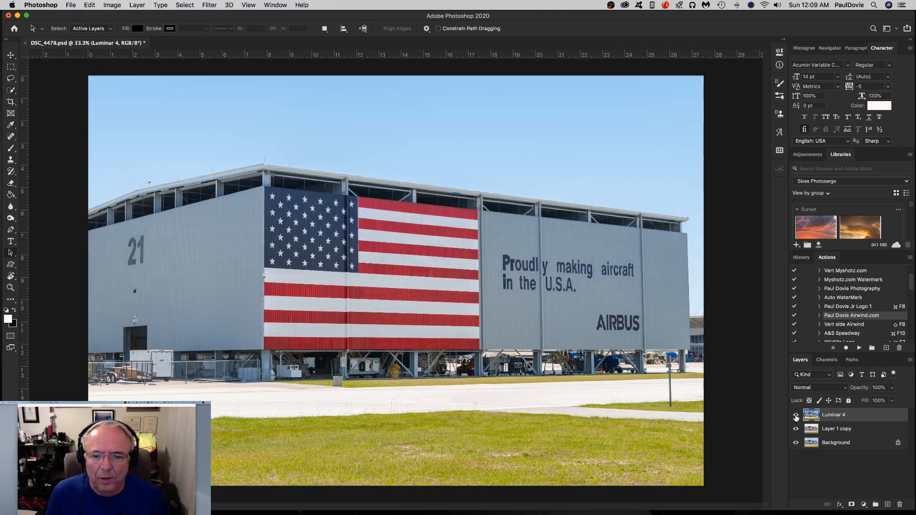
click(796, 415)
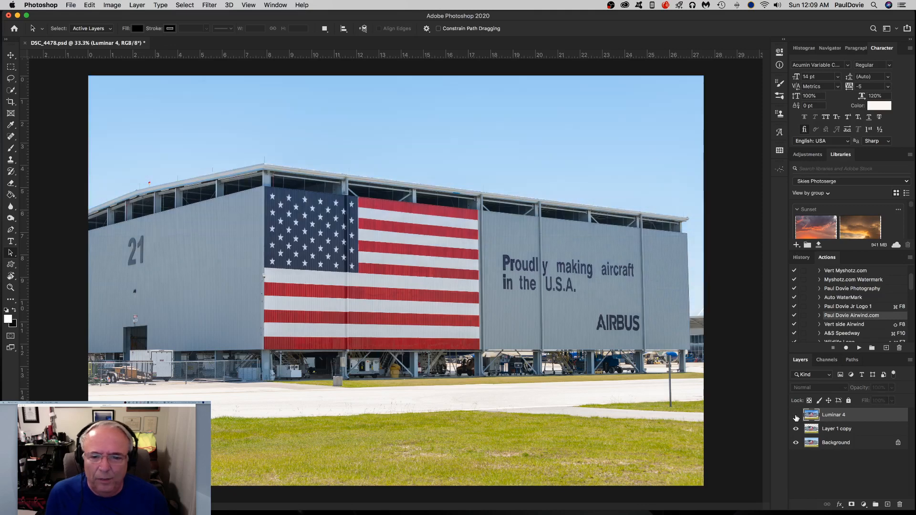
Show the Luminar 4 layer again and move the Layer 1 copy hangar cutout above it.
click(796, 415)
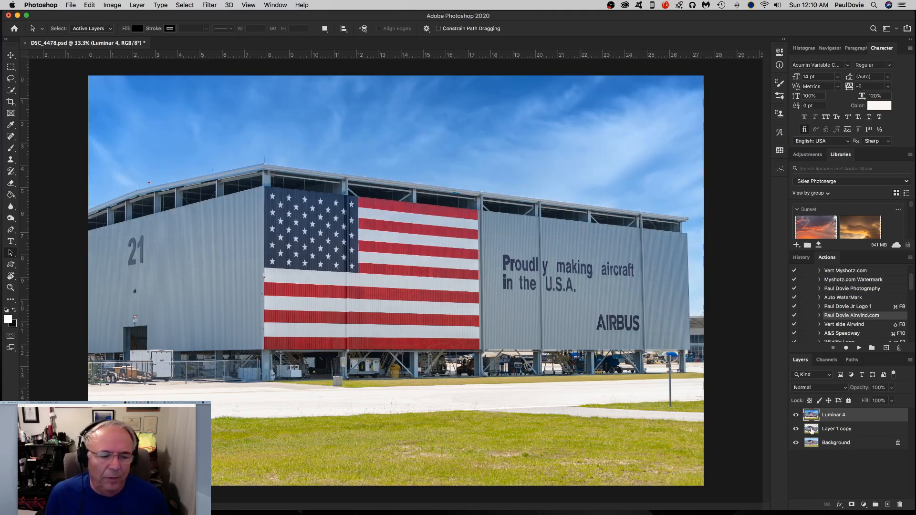
drag(811, 430, 810, 411)
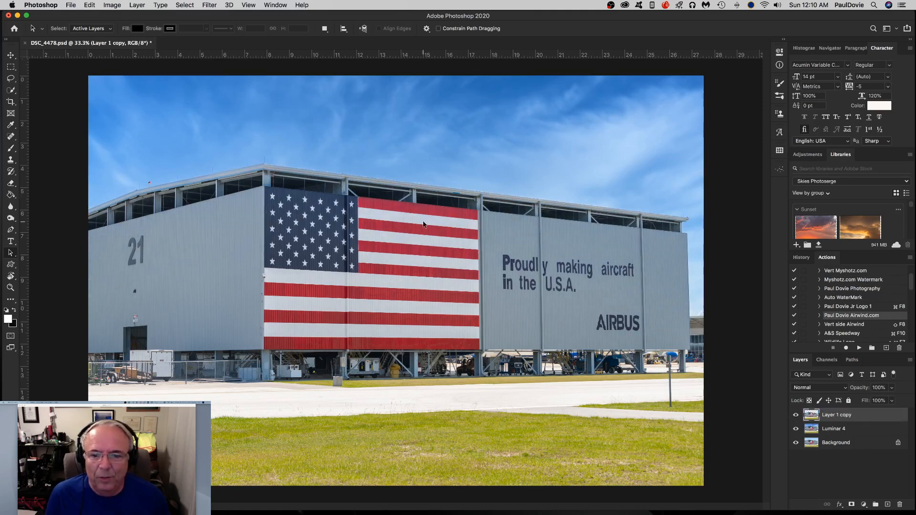
Toggle the visibility of Layer 1 copy to compare the hangar with and without the cutout over the new sky.
click(796, 415)
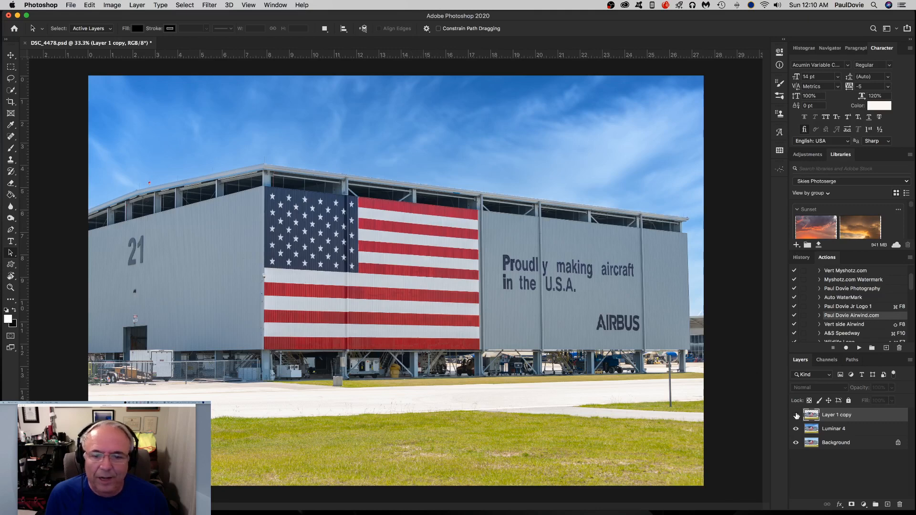
click(795, 415)
click(796, 414)
click(796, 415)
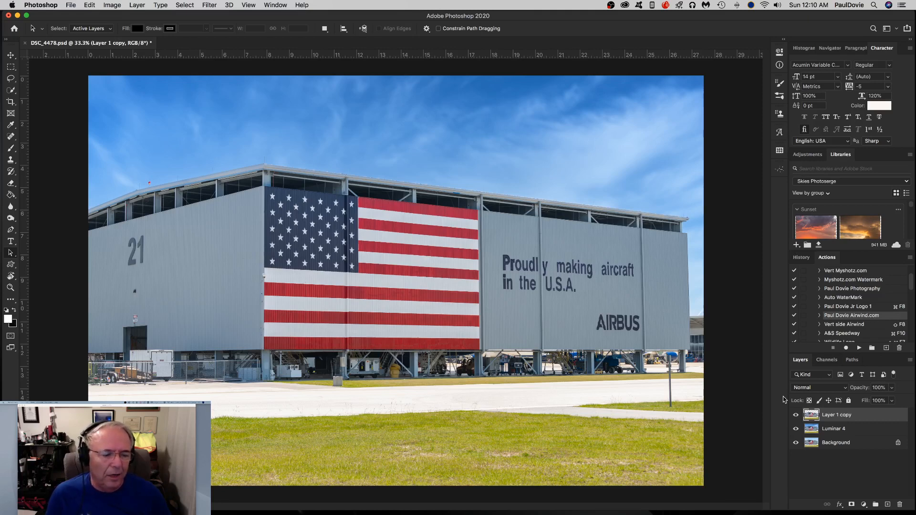
Stamp all visible layers into a new merged layer above Layer 1 copy.
drag(849, 426, 849, 420)
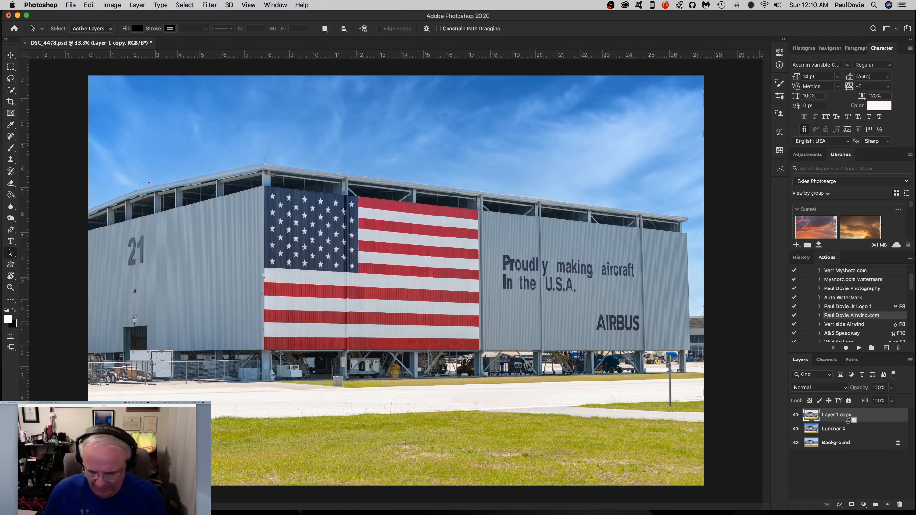
key(super+alt+shift+e)
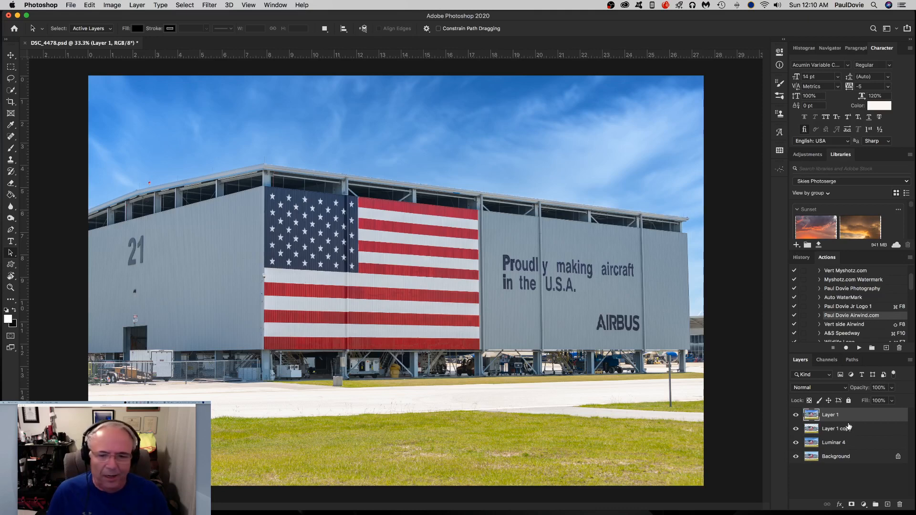